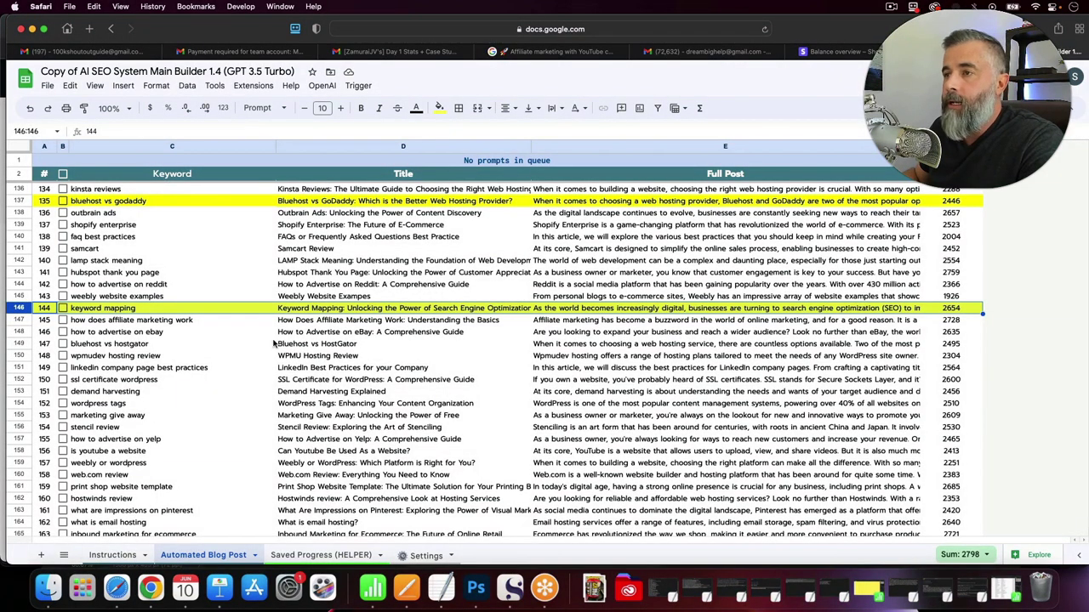
# Expand cell E146's full 'keyword mapping' post, scroll through it, and select all its text
pyautogui.doubleClick(590, 308)
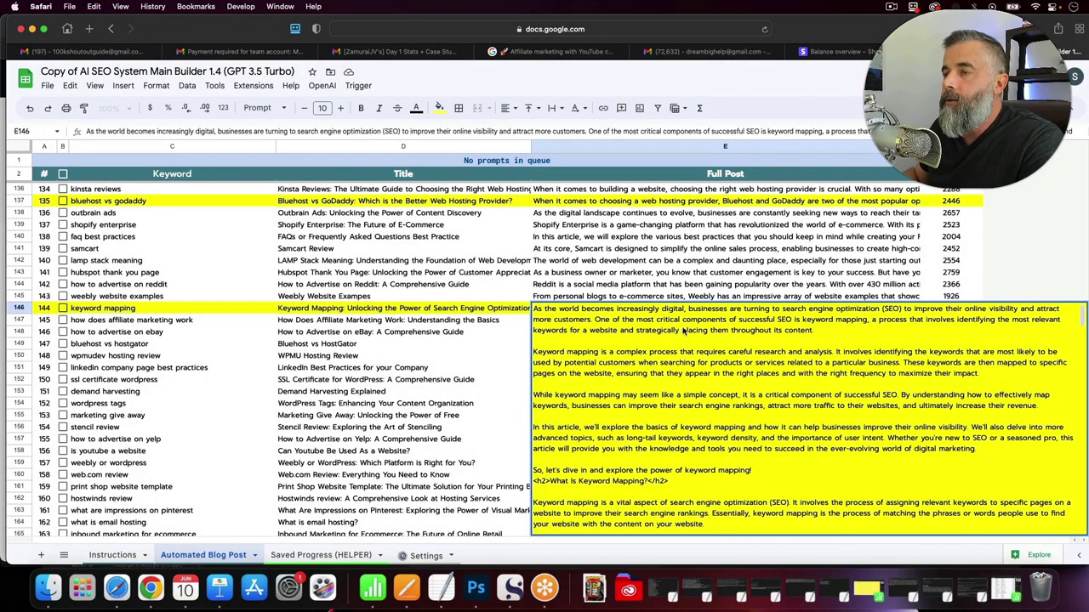
pyautogui.scroll(-1, 661, 330)
pyautogui.scroll(-5, 662, 330)
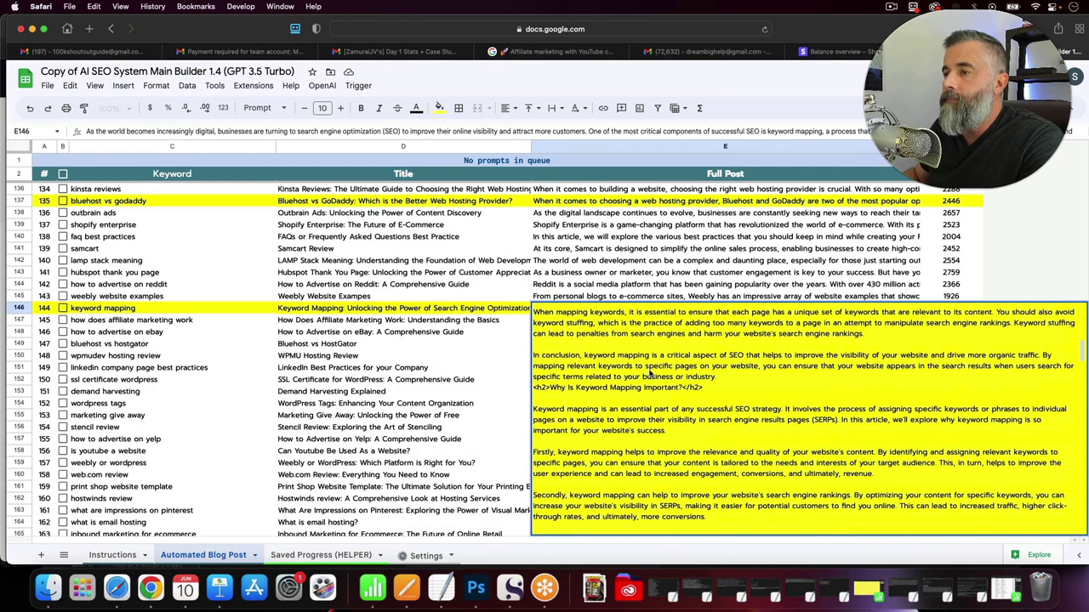
pyautogui.press('super+a')
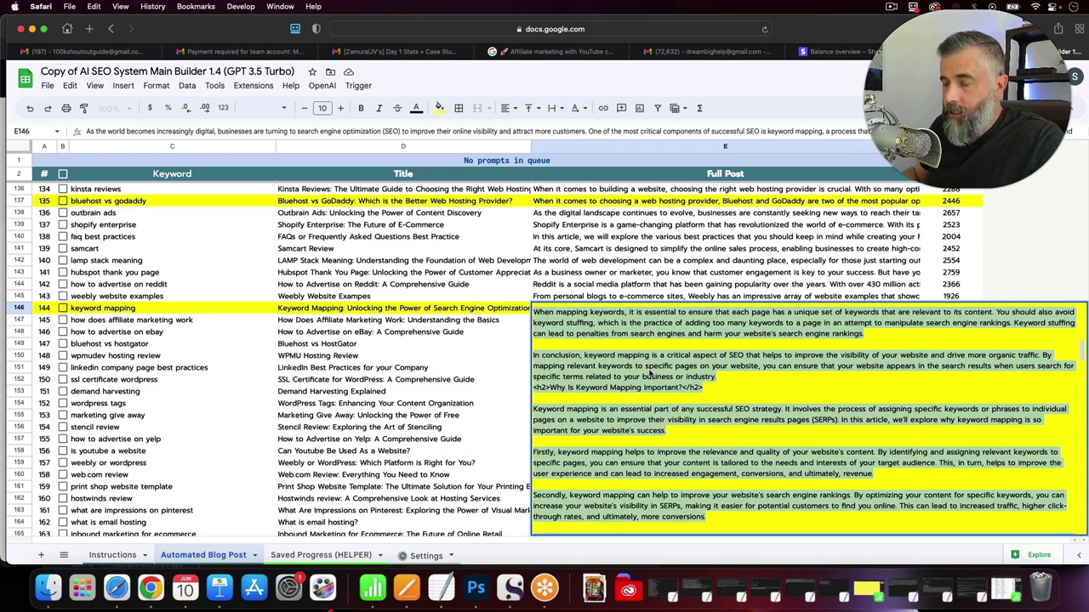
# Show the published Keyword Mapping article on aiseosystem.com in Chrome instead of the Bluehost vs Godaddy post
pyautogui.click(147, 599)
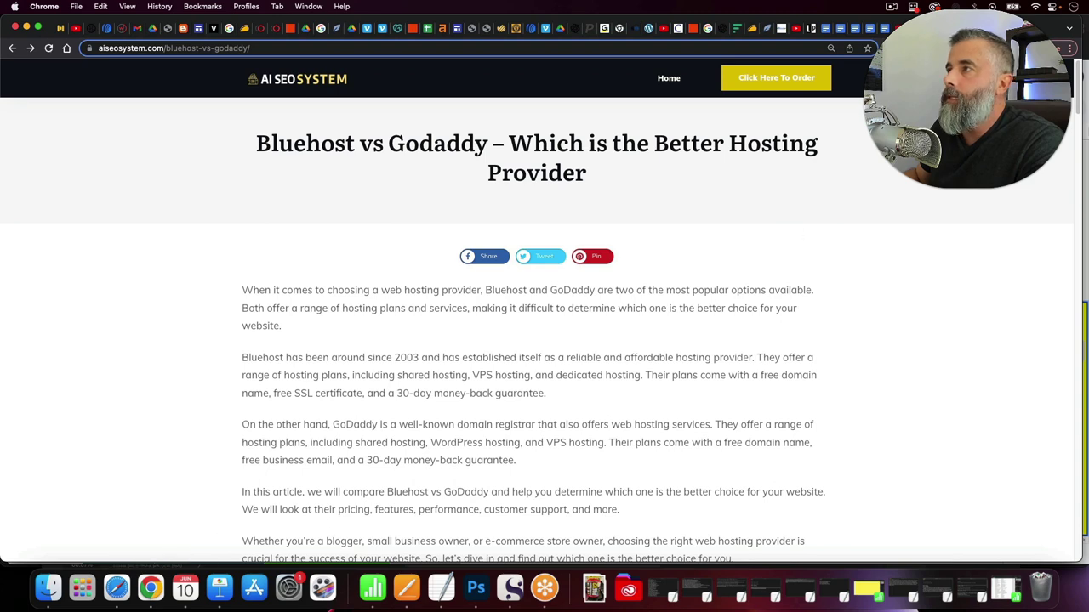
pyautogui.press('super+bracketright')
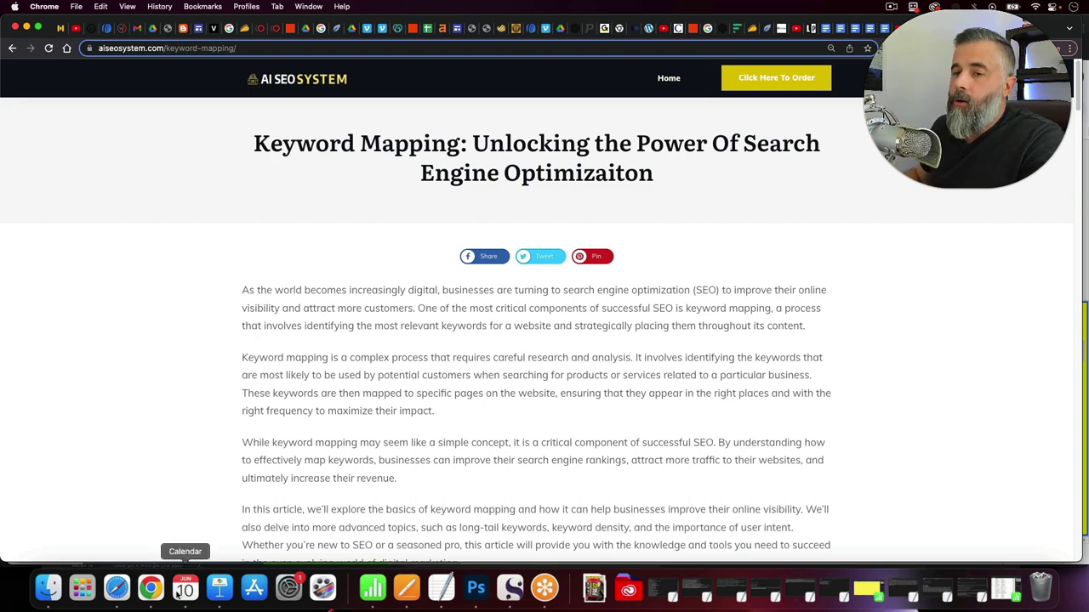
pyautogui.click(123, 595)
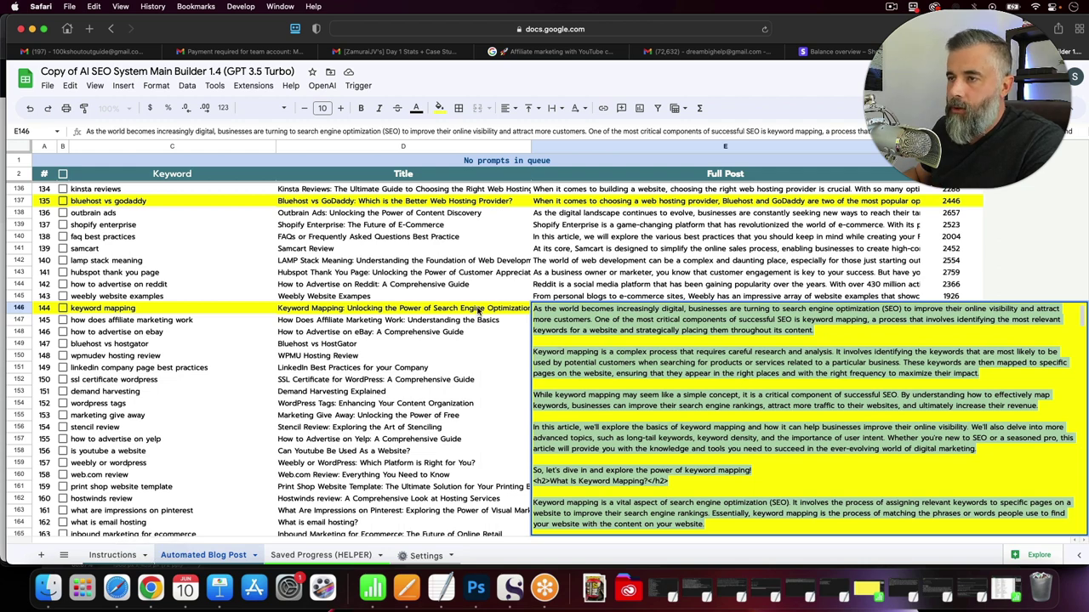
pyautogui.click(480, 310)
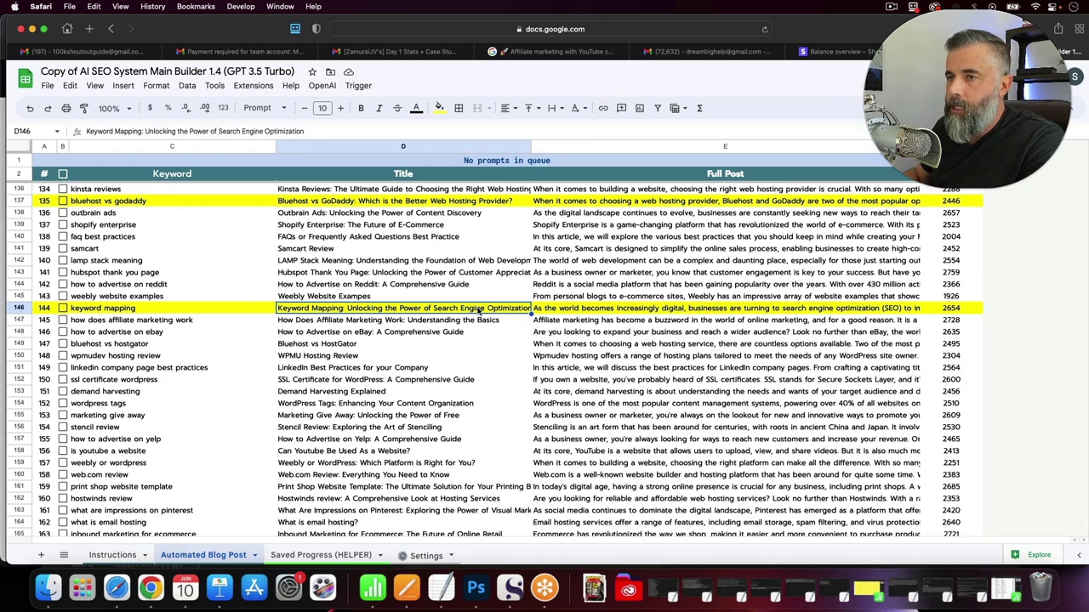
pyautogui.click(949, 311)
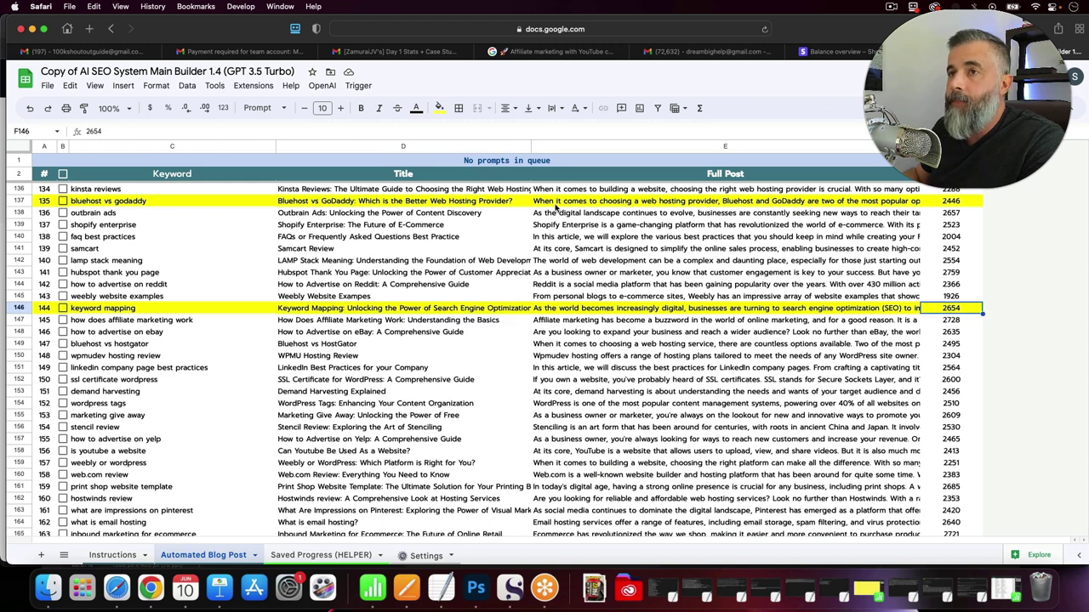
pyautogui.click(397, 204)
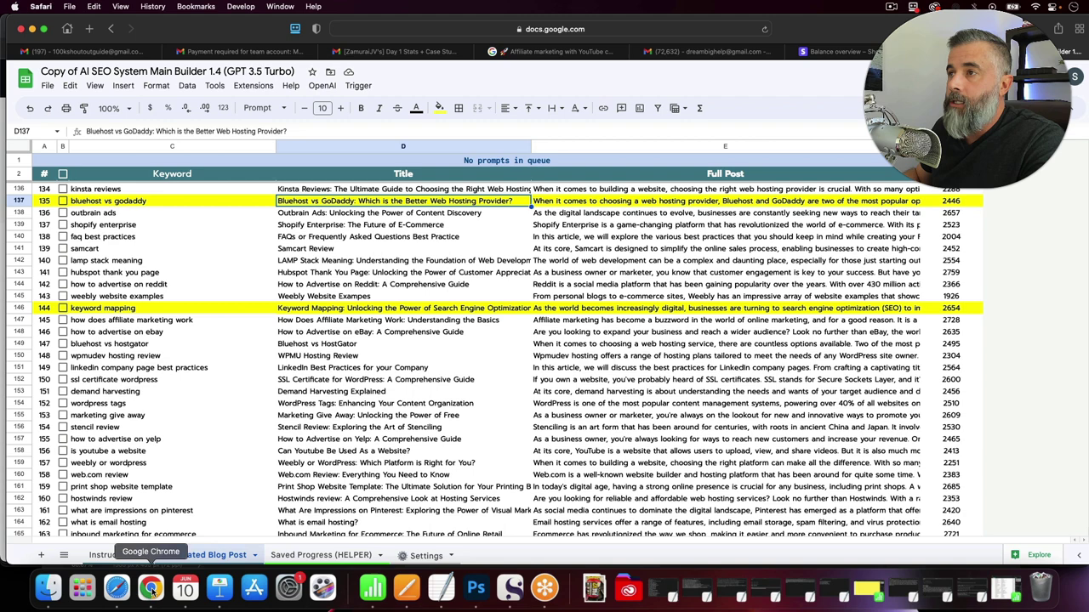
# Bring the published Keyword Mapping article back up in Chrome at its title
pyautogui.click(151, 587)
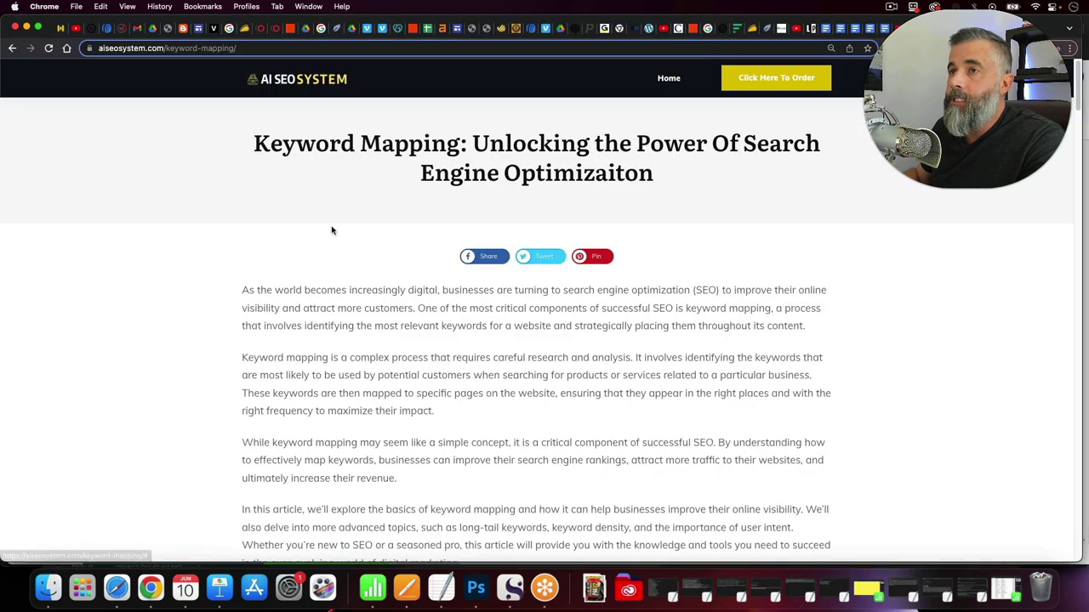
pyautogui.scroll(-1, 334, 242)
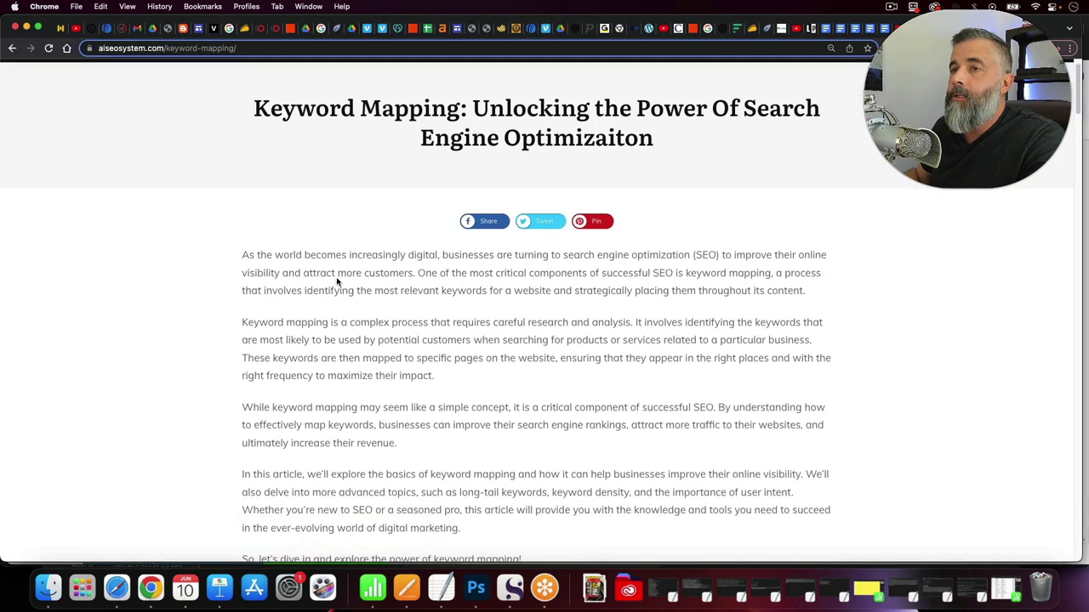
pyautogui.scroll(-3, 333, 252)
pyautogui.scroll(1, 336, 248)
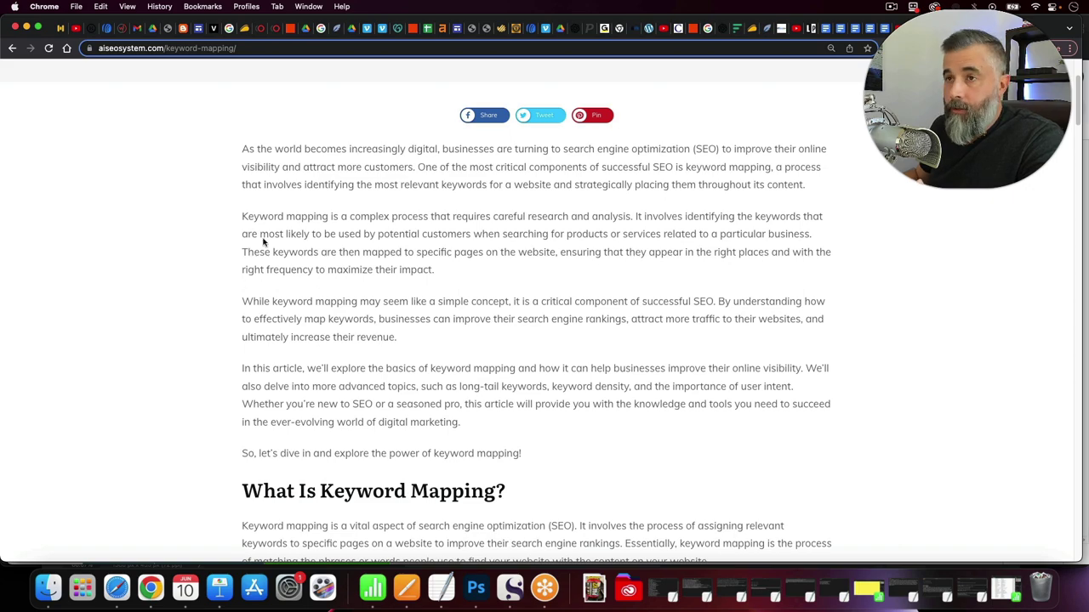
pyautogui.scroll(1, 262, 244)
# Read through the benefits, challenges and common mistakes sections down to the Leave a Reply form
pyautogui.scroll(-5, 233, 274)
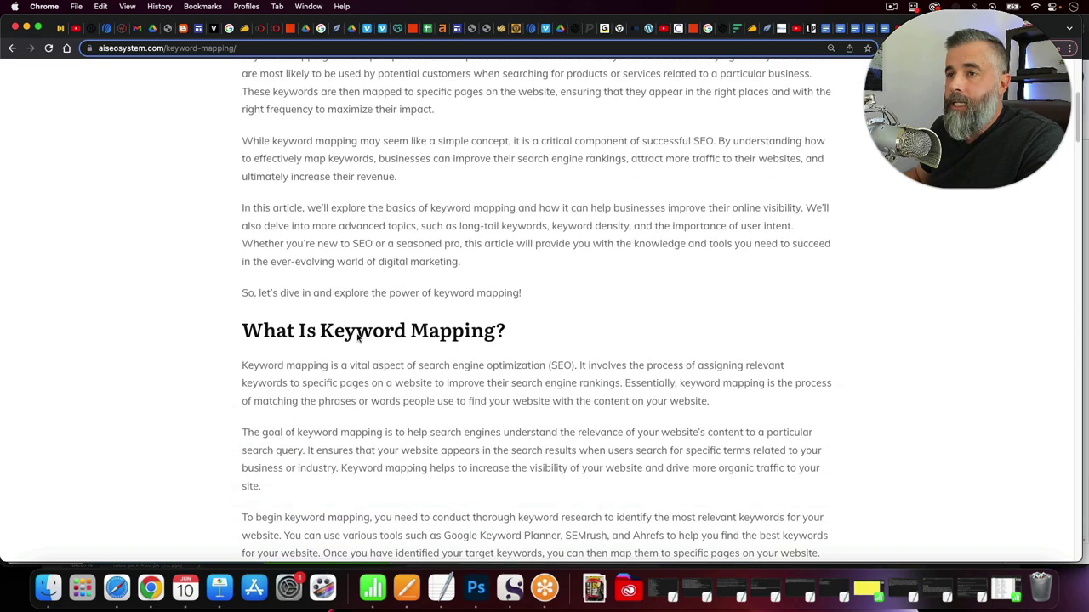
pyautogui.scroll(-15, 508, 330)
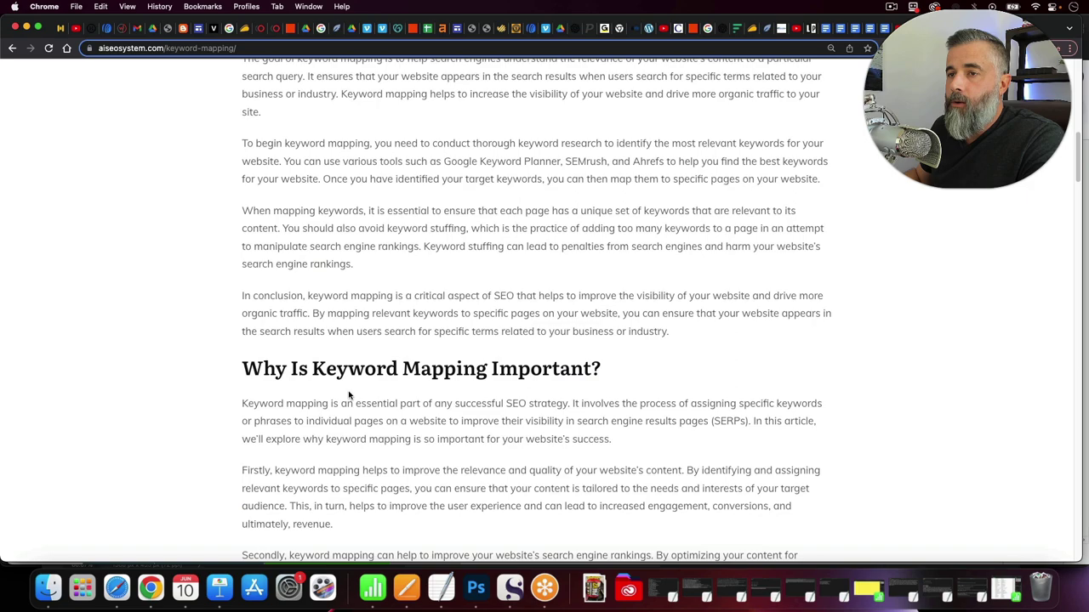
pyautogui.scroll(-12, 503, 302)
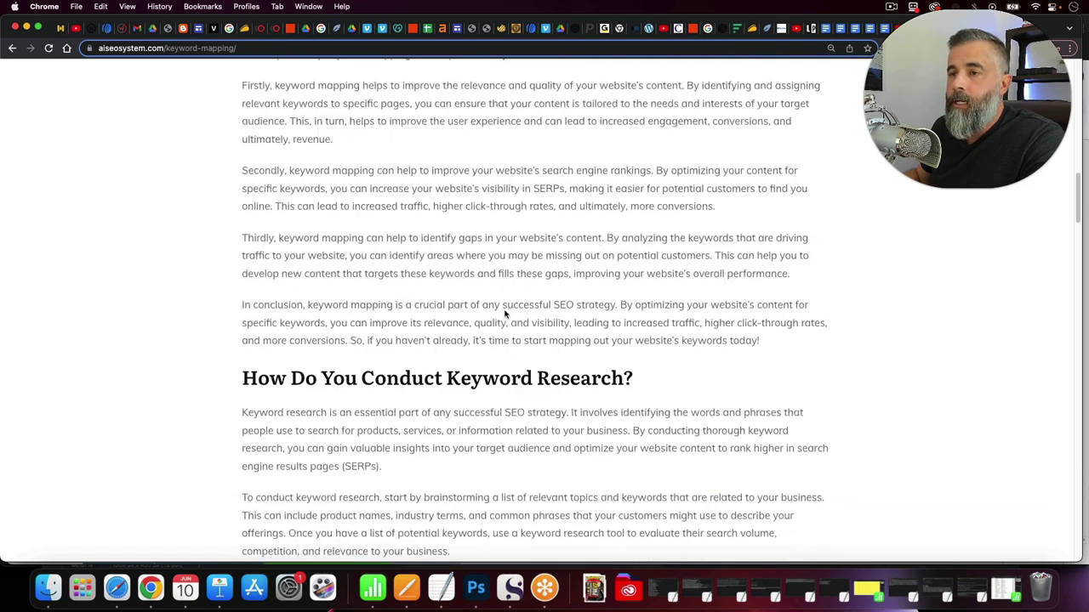
pyautogui.scroll(-8, 644, 273)
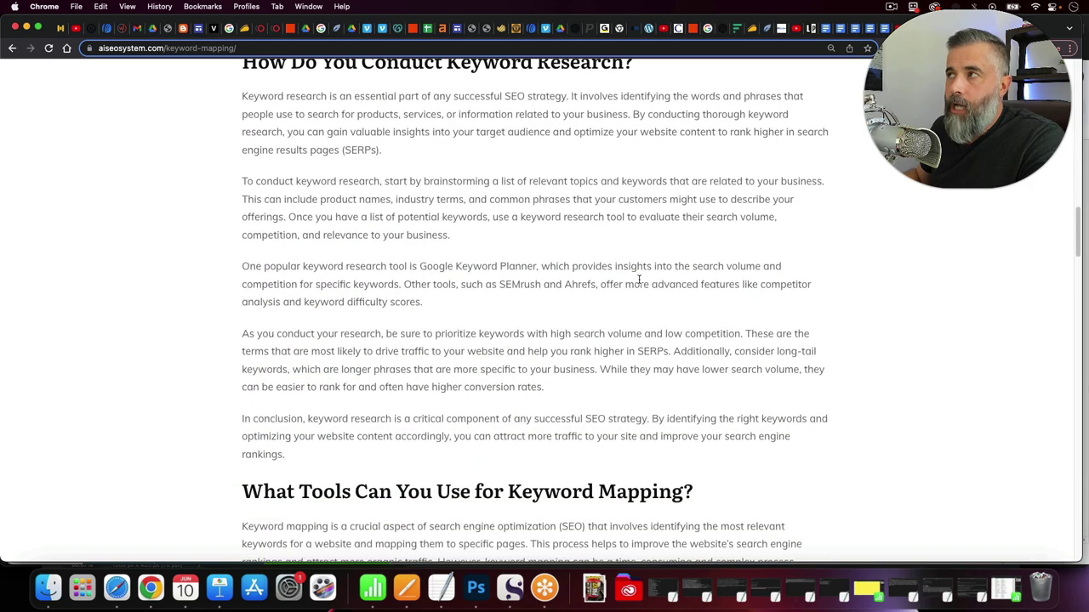
pyautogui.scroll(-4, 639, 281)
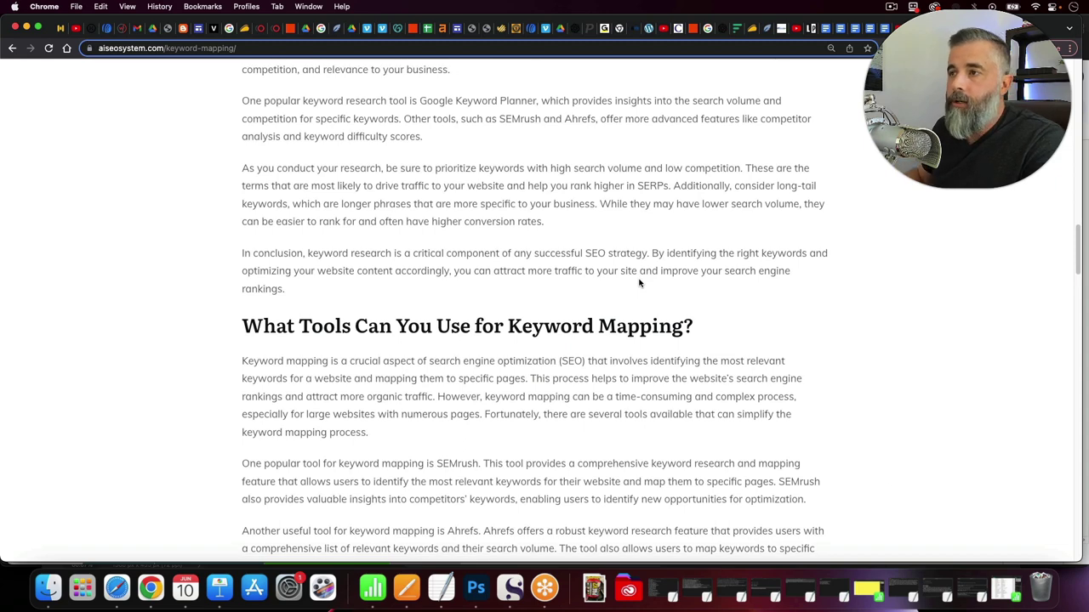
pyautogui.scroll(-1, 640, 287)
pyautogui.scroll(-6, 646, 291)
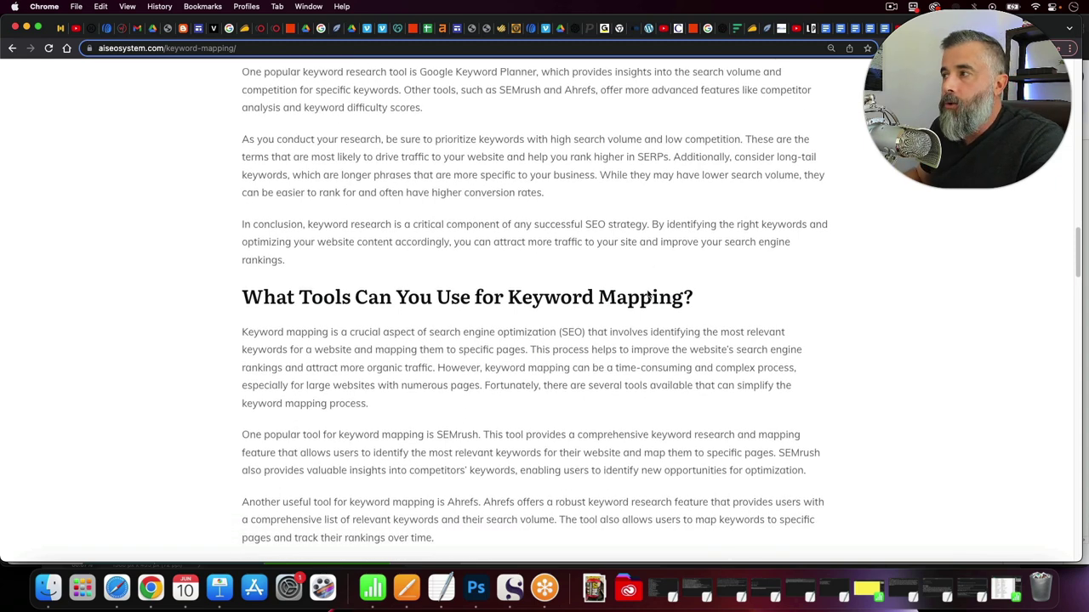
pyautogui.scroll(-10, 650, 298)
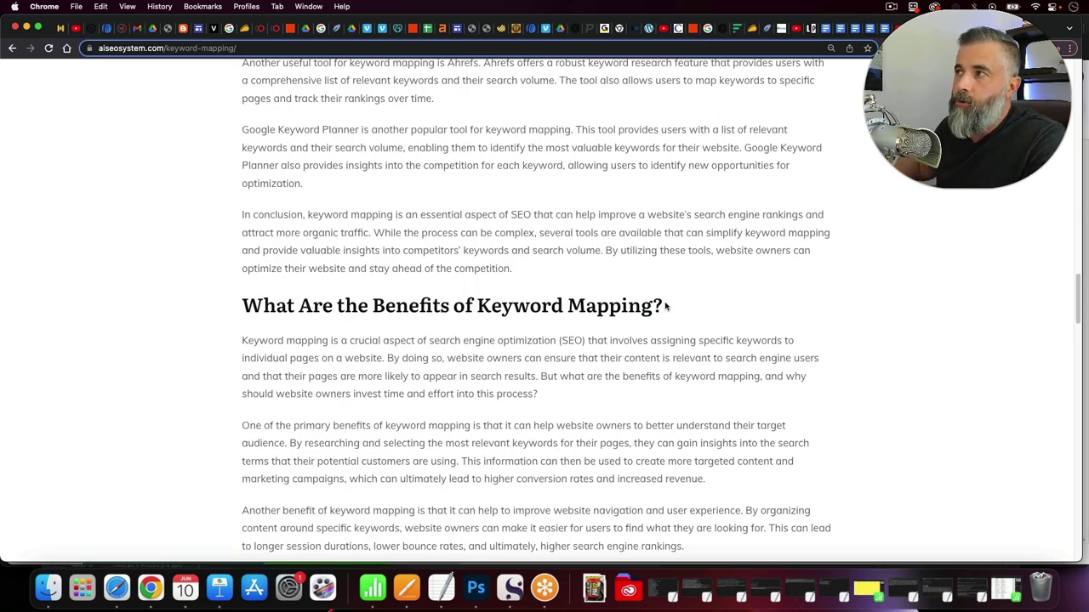
pyautogui.scroll(-1, 585, 385)
pyautogui.scroll(-10, 585, 385)
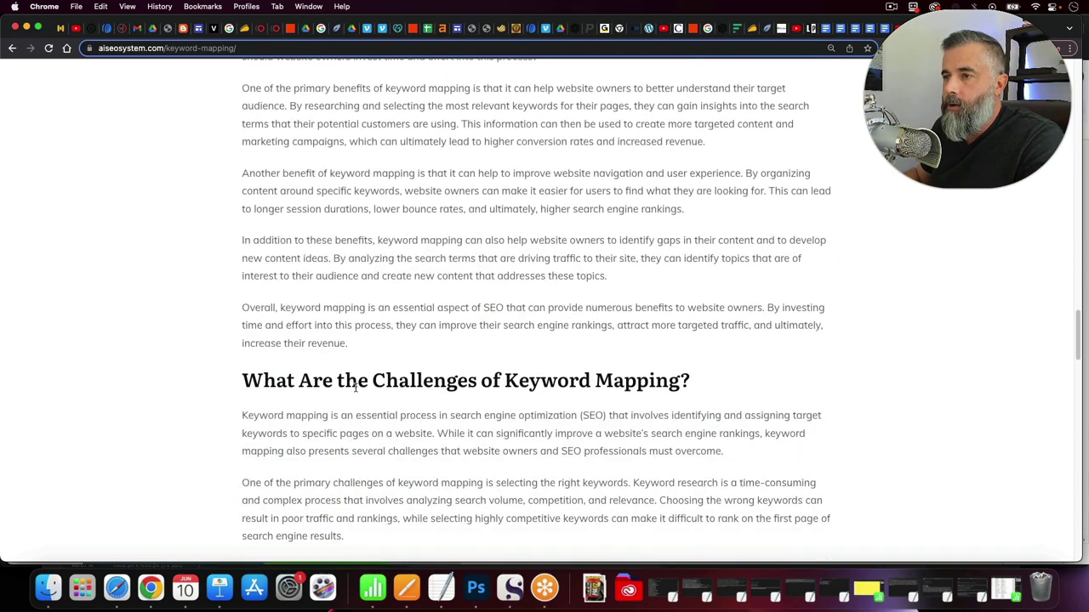
pyautogui.scroll(-15, 460, 394)
pyautogui.scroll(-10, 553, 378)
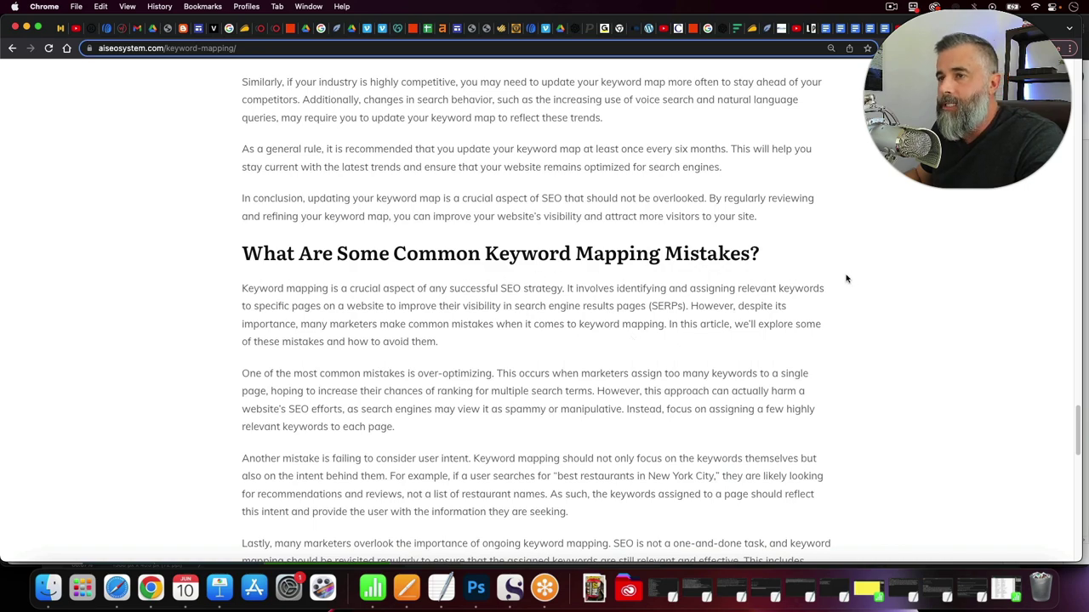
pyautogui.scroll(-12, 845, 277)
pyautogui.scroll(-10, 717, 324)
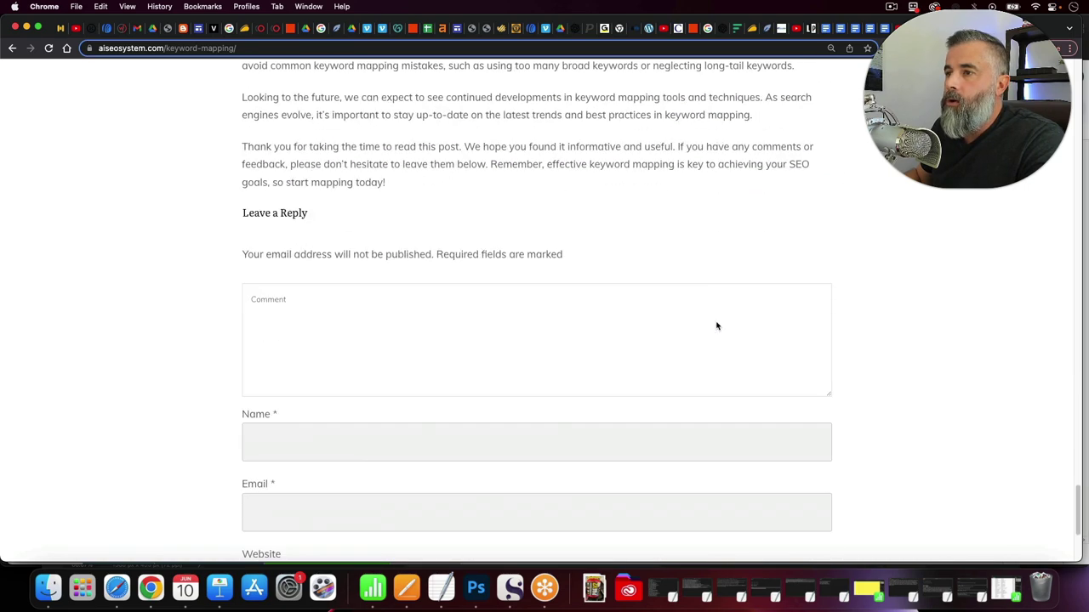
pyautogui.scroll(10, 845, 272)
pyautogui.scroll(20, 842, 274)
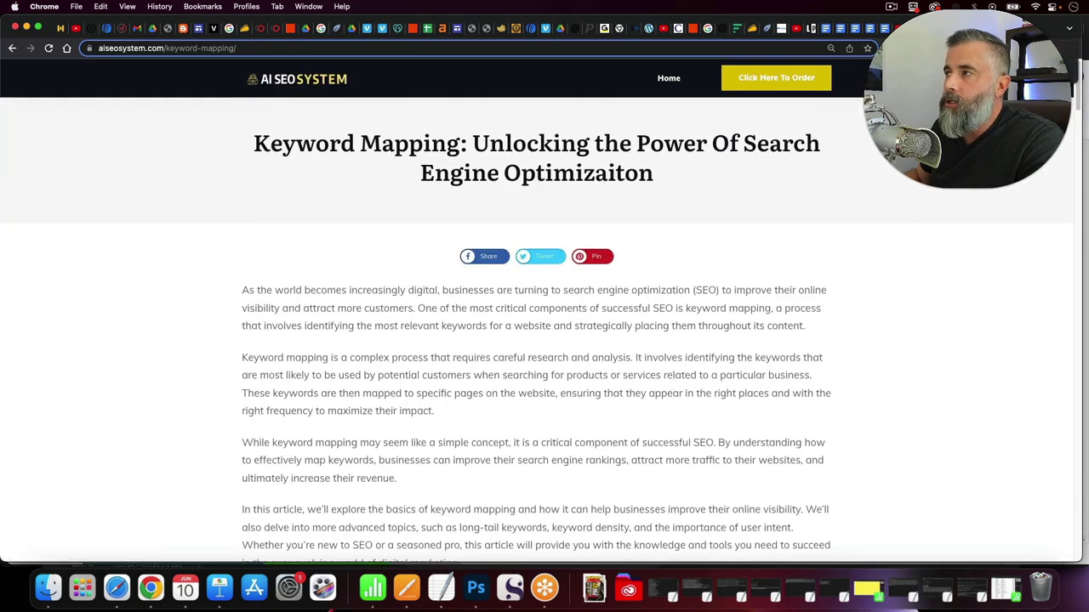
# Switch to the Surfer SEO draft of the Keyword Mapping article, scoring 63/100
pyautogui.hotkey('ctrl', 'Tab')
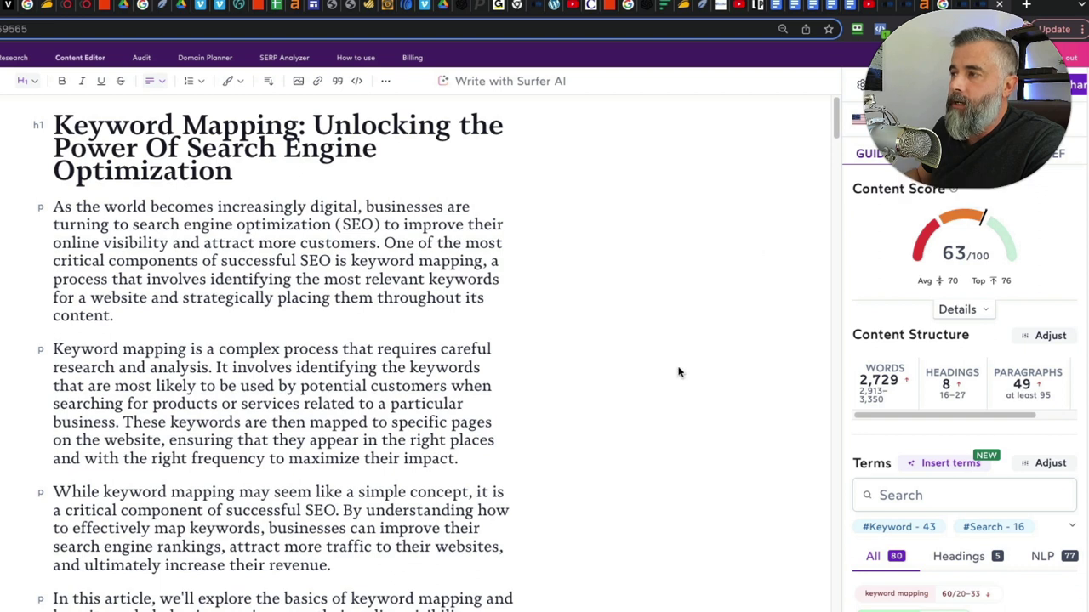
pyautogui.moveTo(878, 385)
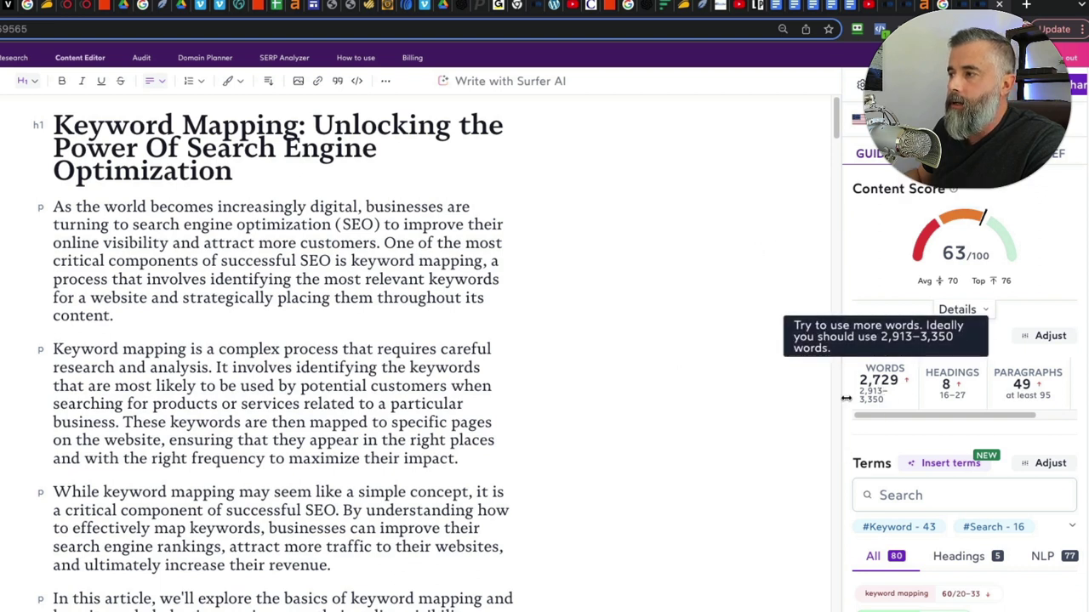
pyautogui.moveTo(948, 396)
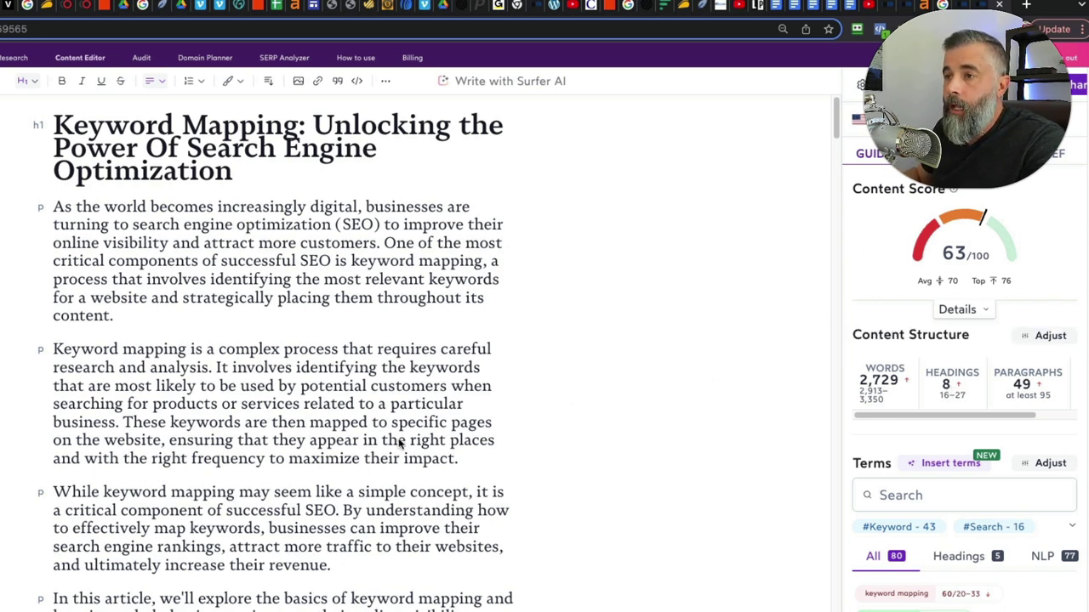
pyautogui.scroll(-1, 400, 444)
pyautogui.scroll(-5, 400, 444)
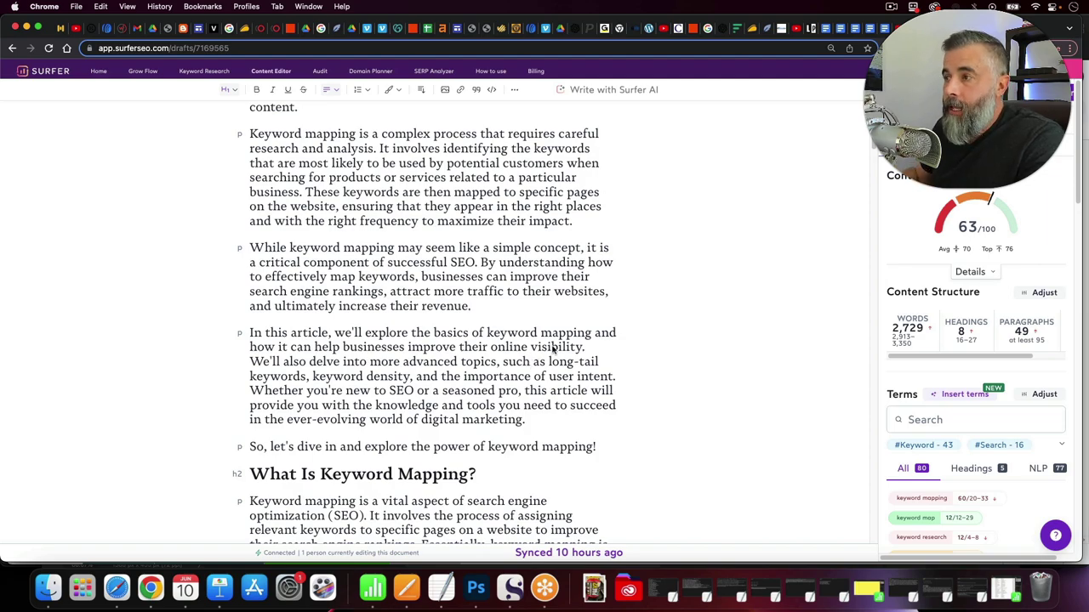
# Read the rest of the draft: 2,729 words, 8 headings, 49 paragraphs
pyautogui.scroll(-8, 533, 359)
pyautogui.scroll(-20, 530, 398)
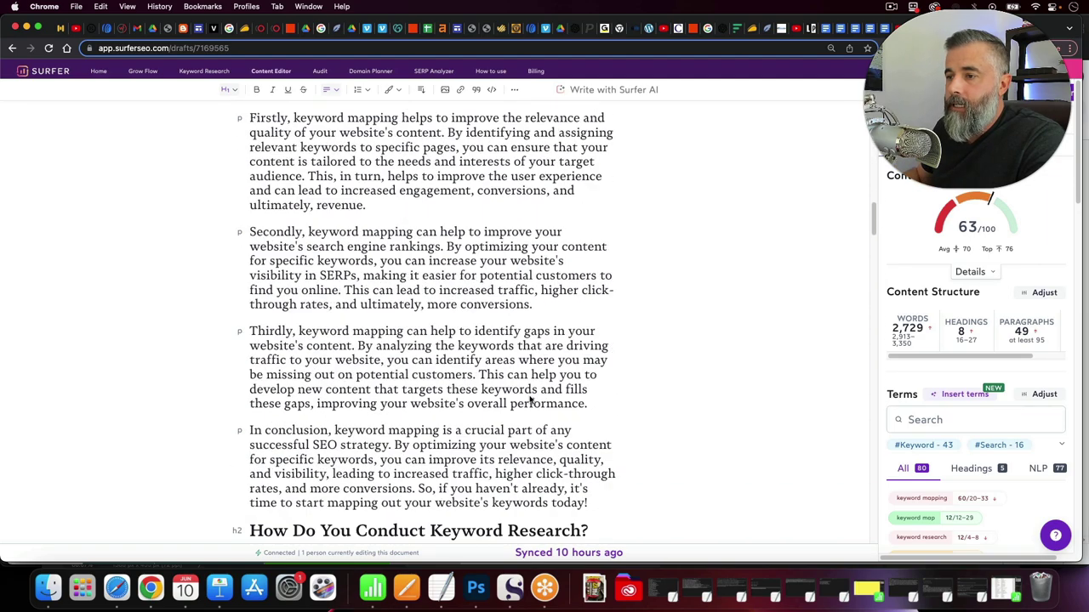
pyautogui.scroll(-20, 533, 400)
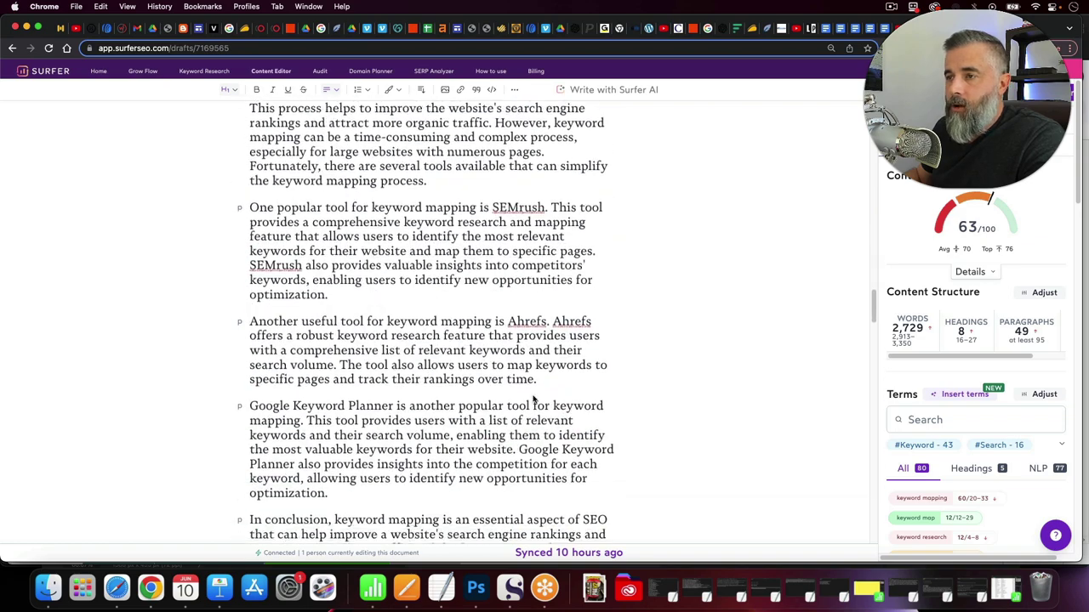
pyautogui.scroll(-8, 535, 400)
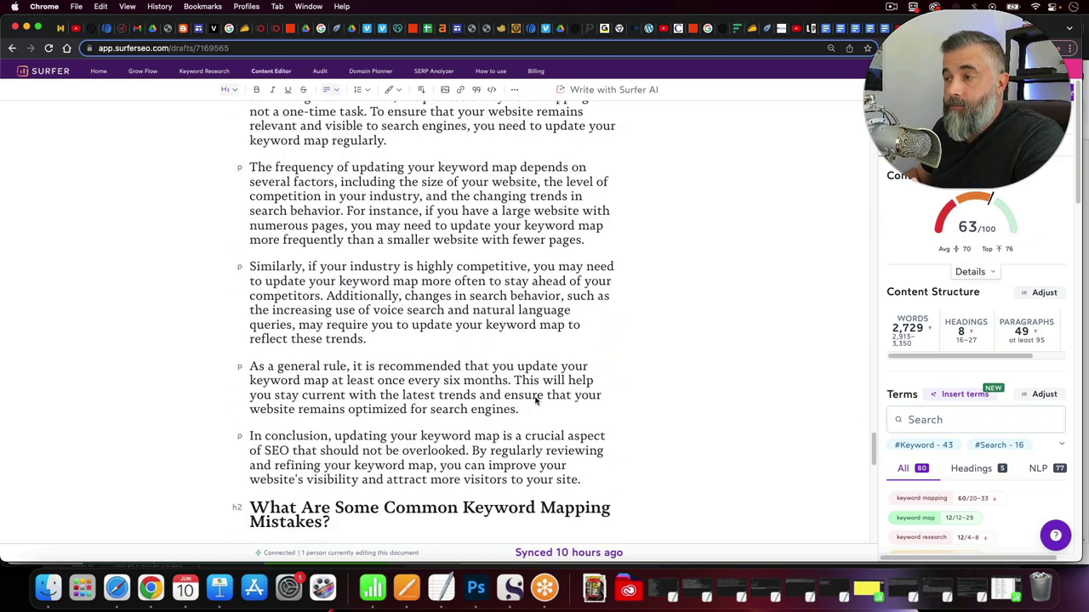
pyautogui.scroll(-15, 535, 399)
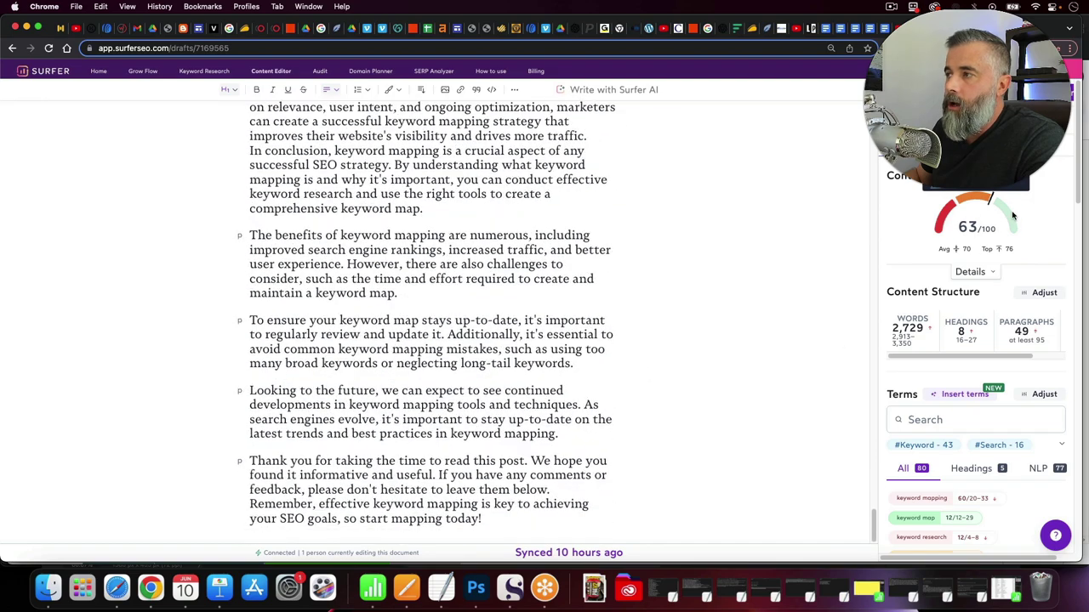
pyautogui.scroll(15, 701, 315)
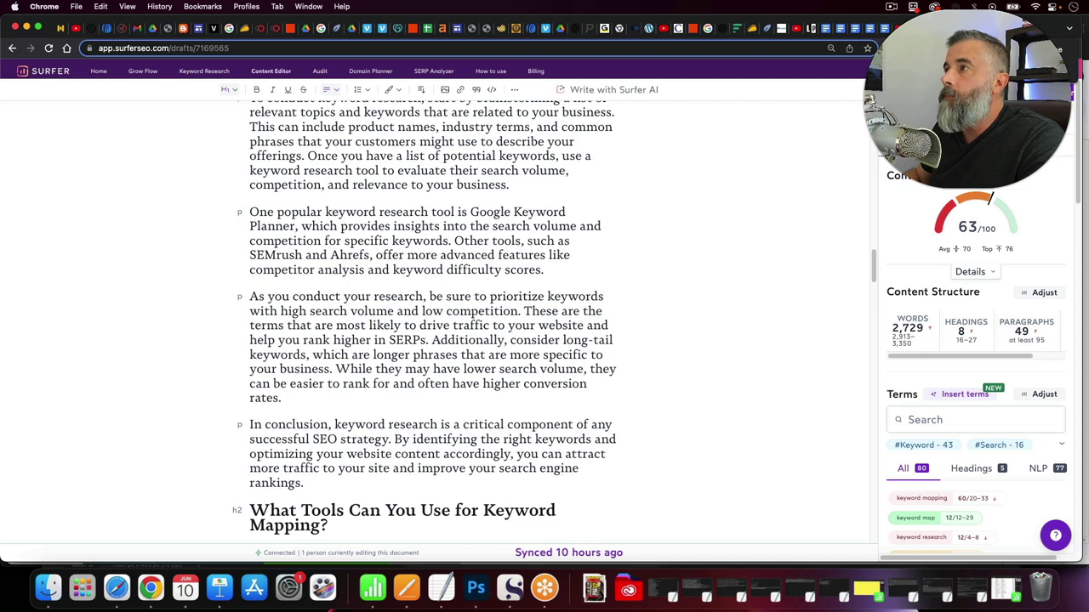
# Open the published Bluehost vs Godaddy article and read down to its conclusion and Leave a Reply
pyautogui.hotkey('ctrl', 'Tab')
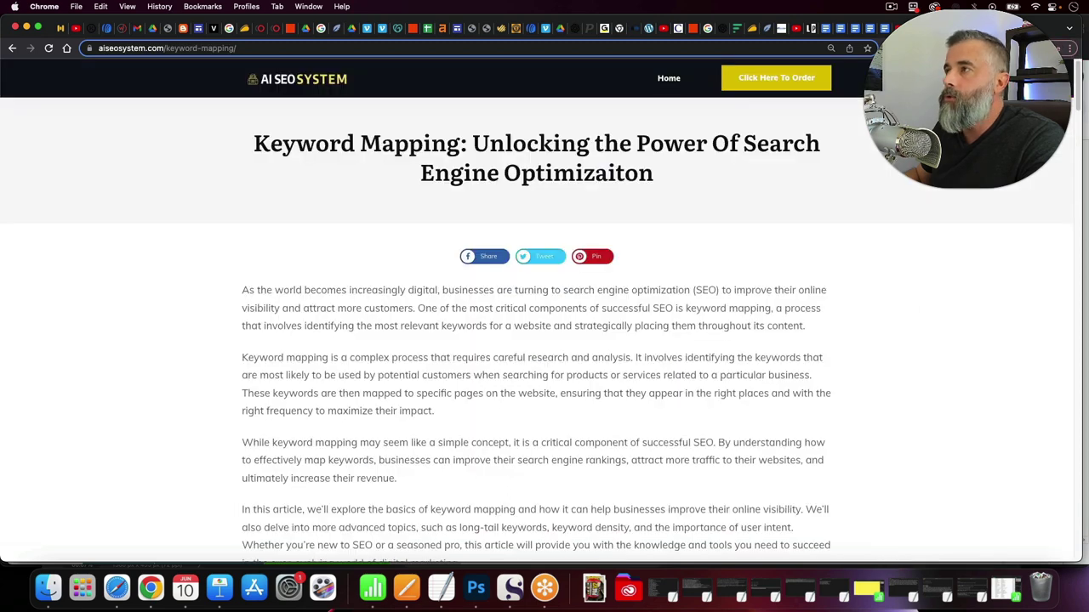
pyautogui.press('super+bracketleft')
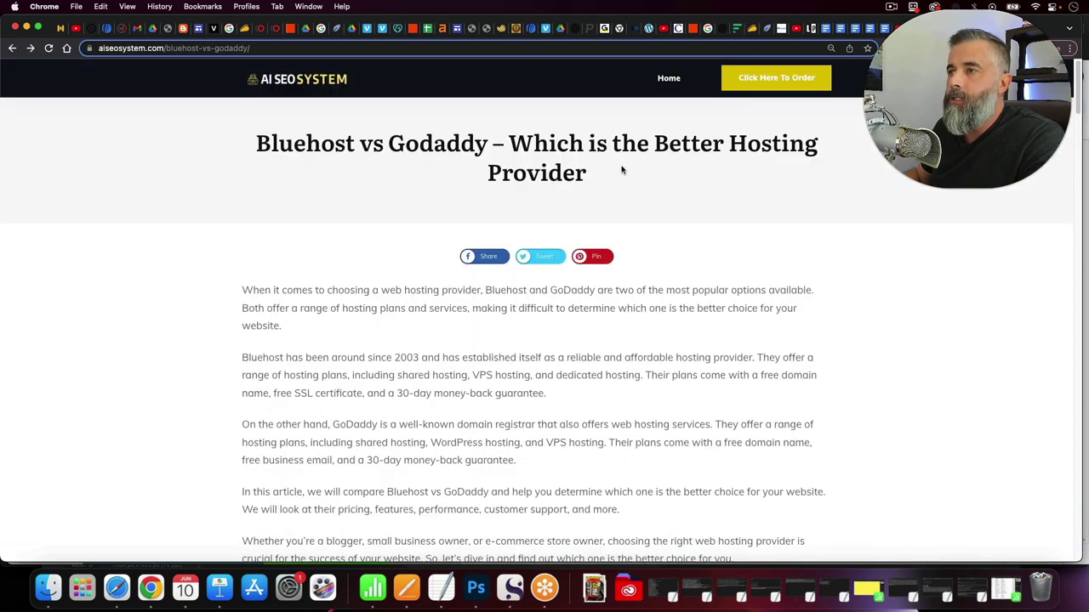
pyautogui.scroll(-5, 321, 257)
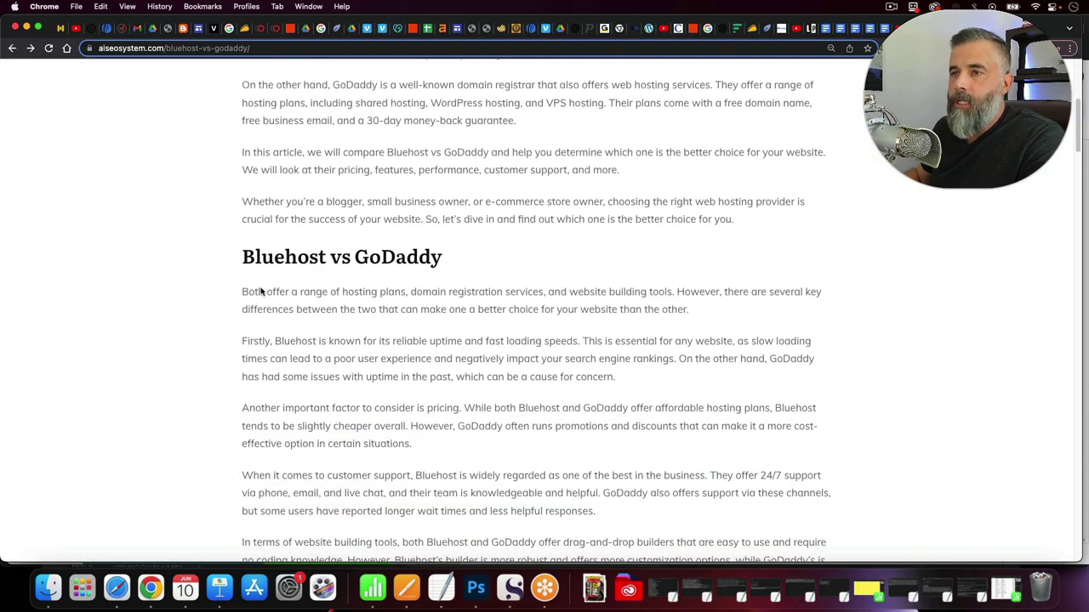
pyautogui.scroll(-1, 260, 292)
pyautogui.scroll(-5, 261, 291)
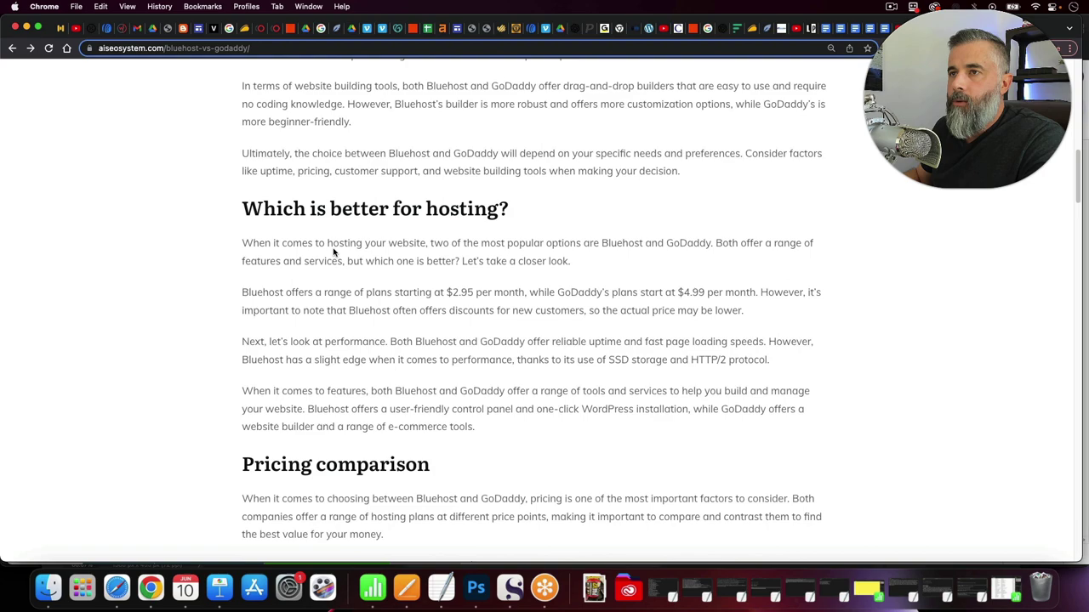
pyautogui.scroll(-2, 275, 287)
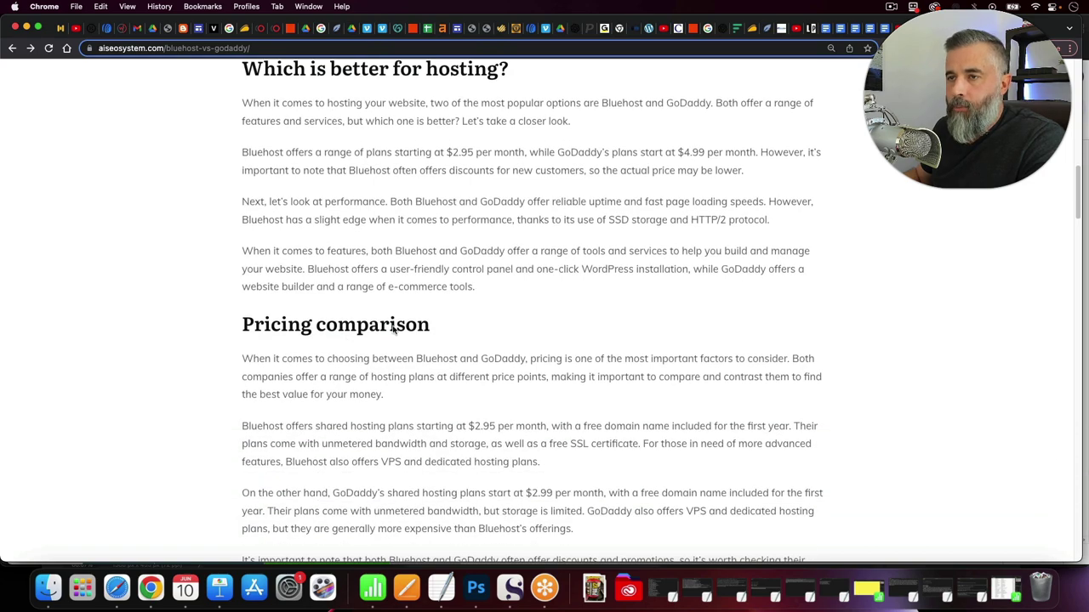
pyautogui.scroll(-7, 443, 332)
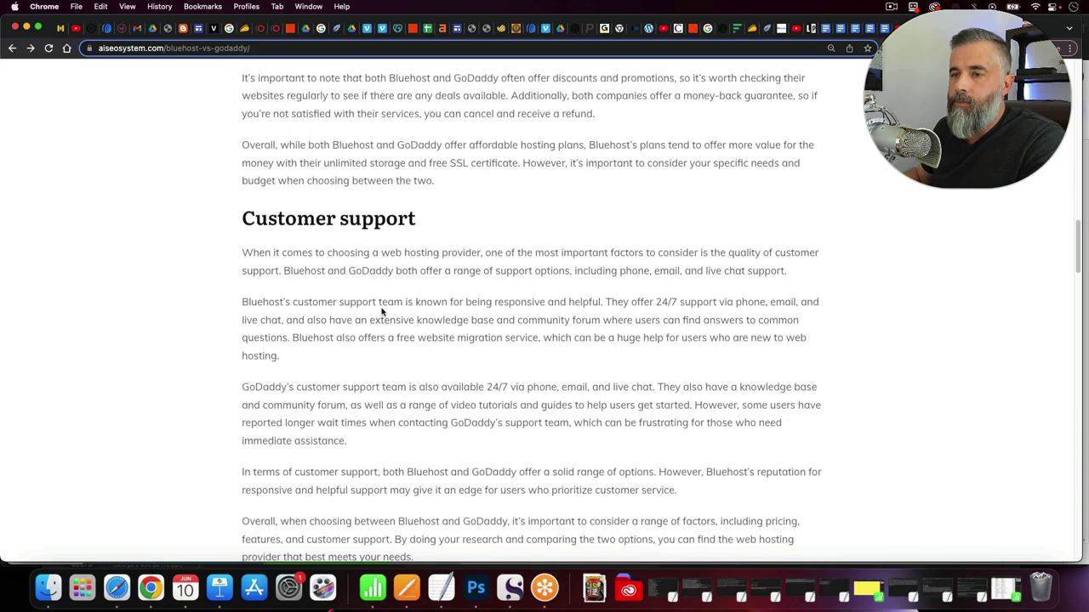
pyautogui.scroll(-3, 383, 315)
pyautogui.scroll(-5, 531, 373)
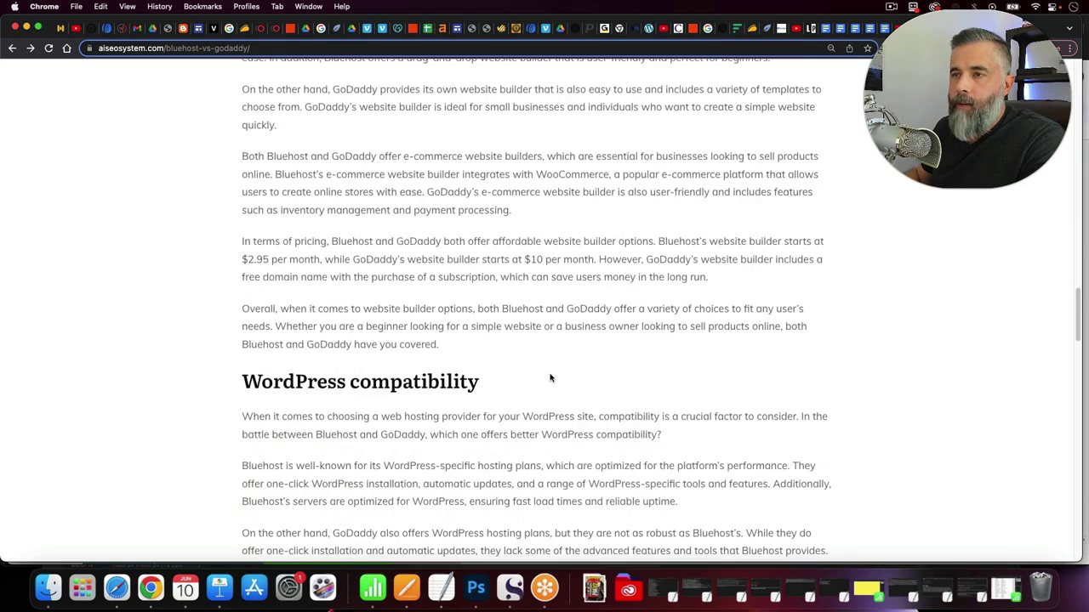
pyautogui.scroll(-4, 557, 378)
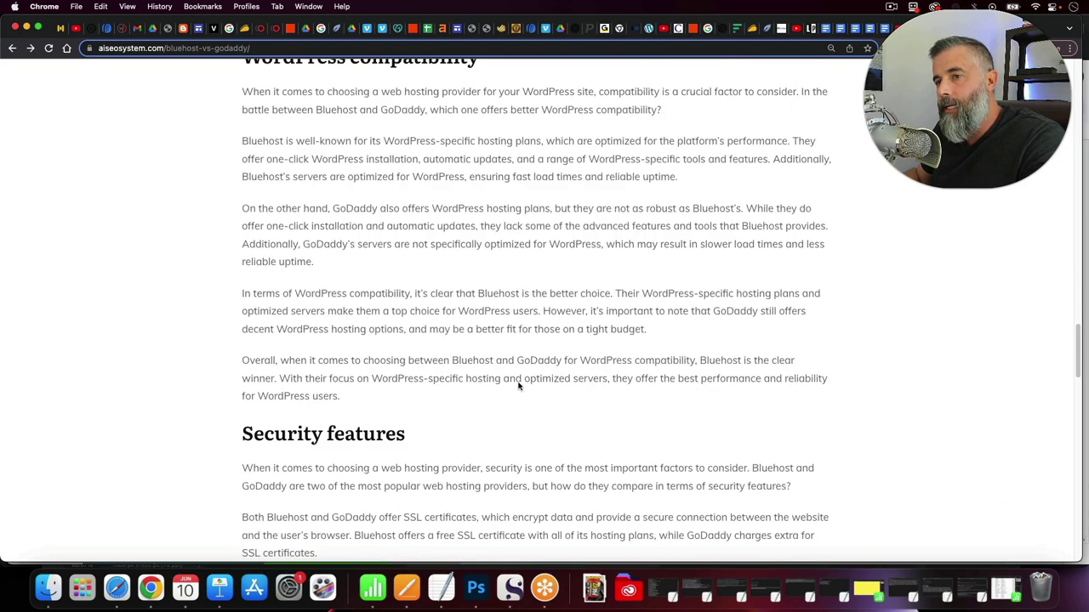
pyautogui.scroll(-7, 409, 438)
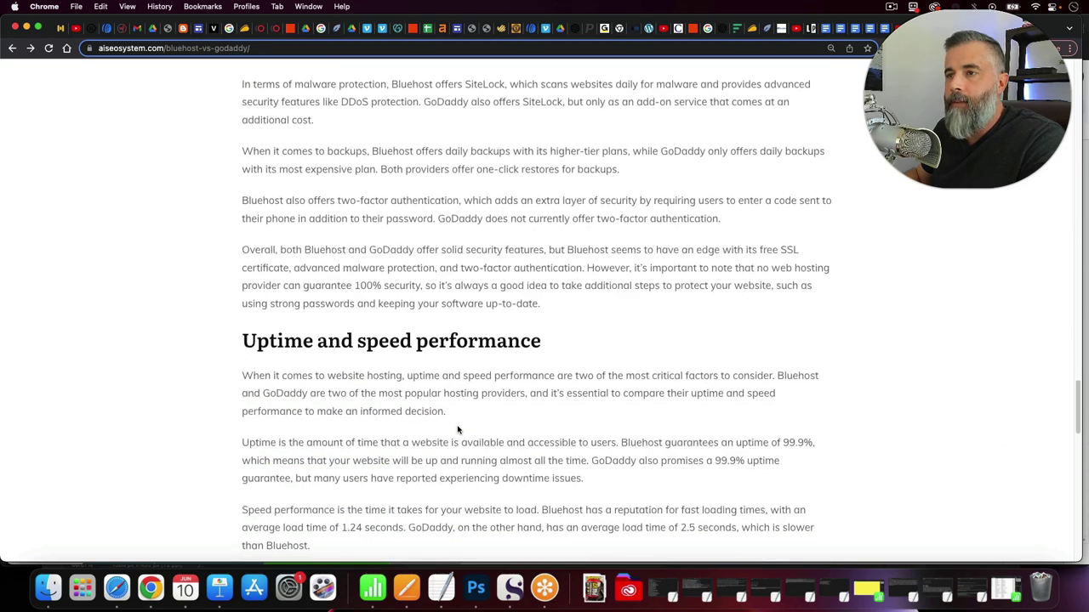
pyautogui.scroll(-9, 460, 429)
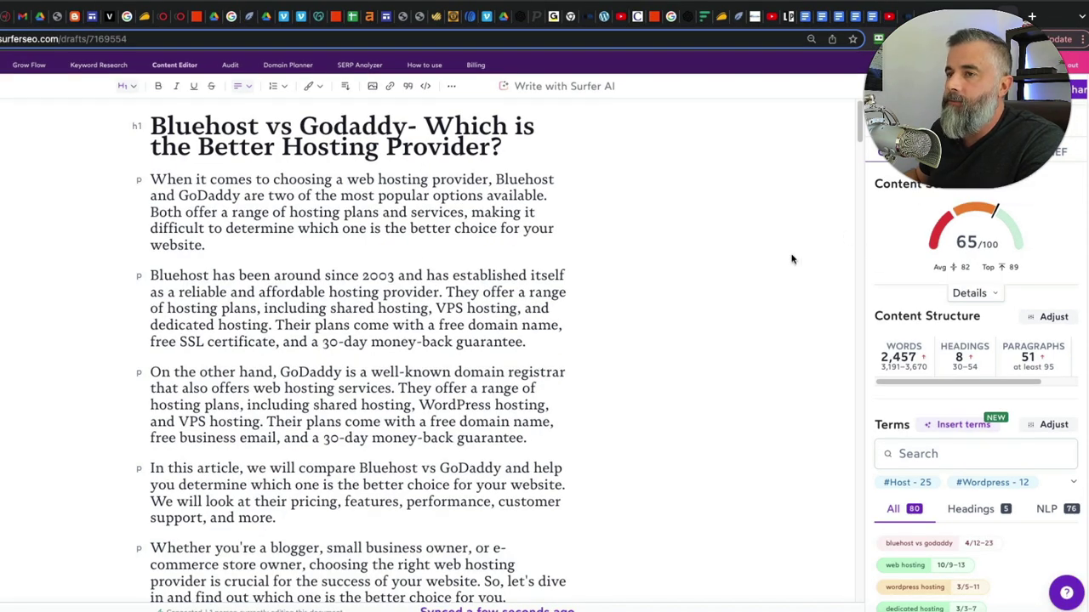
# Review the Bluehost vs Godaddy draft's uptime, pricing, support and website builder sections, briefly checking the spreadsheet
pyautogui.scroll(-2, 596, 260)
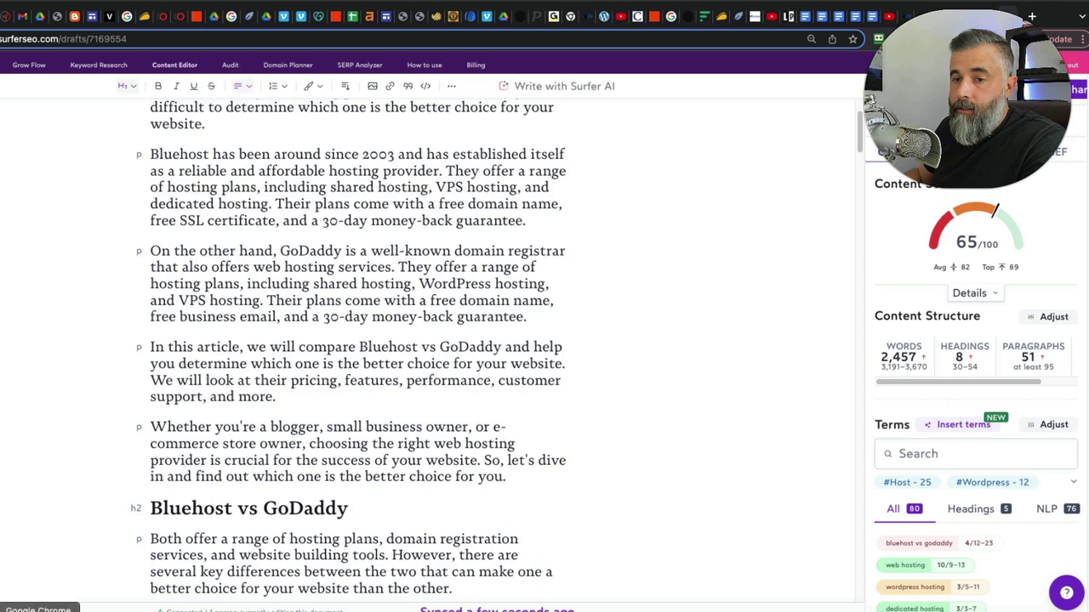
pyautogui.click(117, 587)
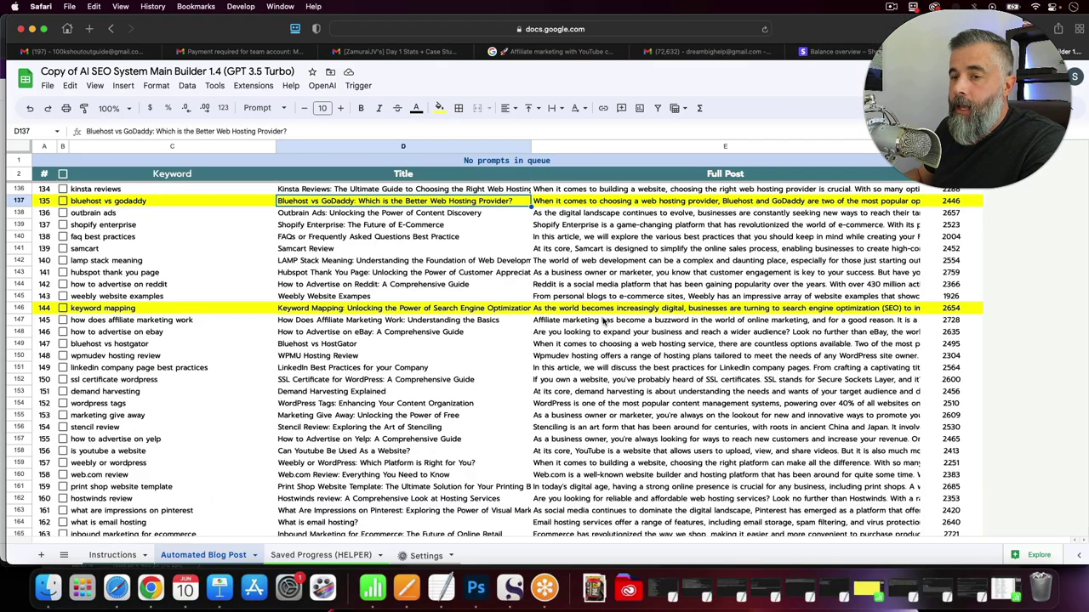
pyautogui.click(156, 595)
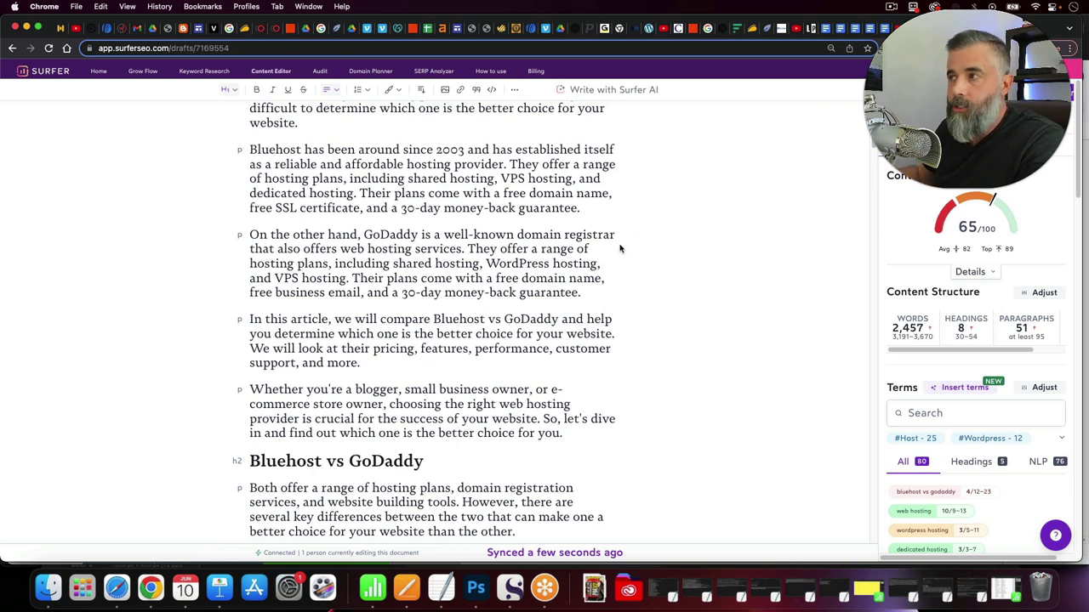
pyautogui.scroll(-3, 621, 247)
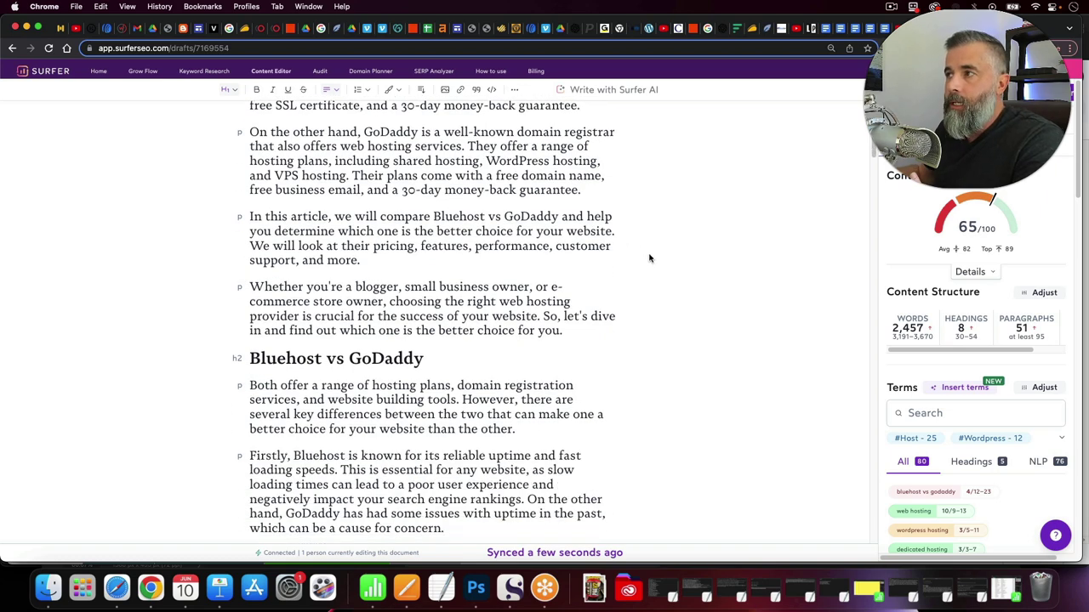
pyautogui.scroll(-10, 588, 324)
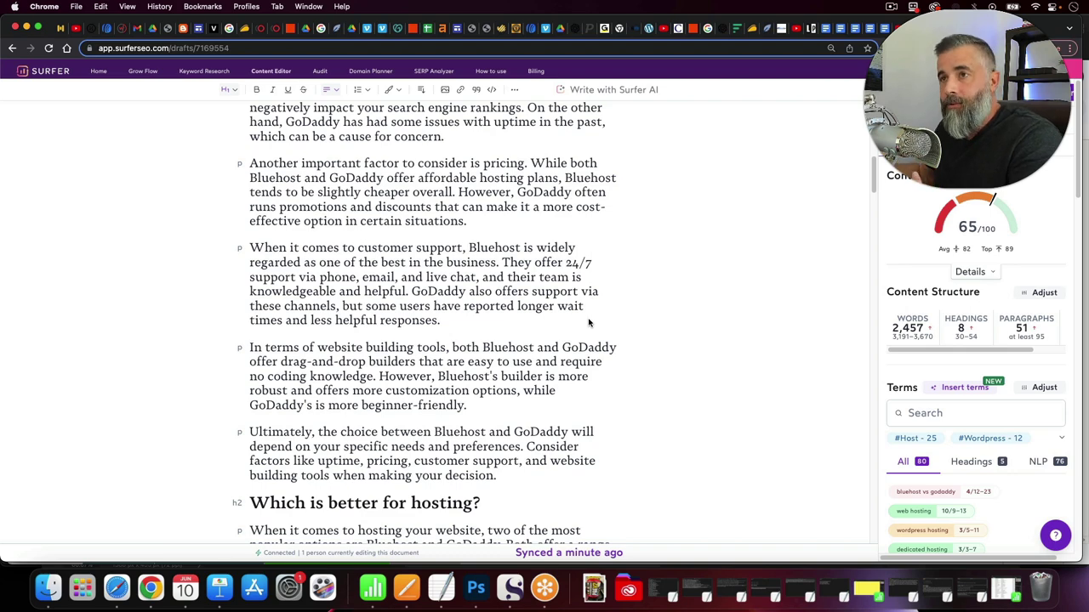
# Bring up the Automated Blog Post sheet with the bluehost vs godaddy and keyword mapping rows highlighted
pyautogui.click(117, 588)
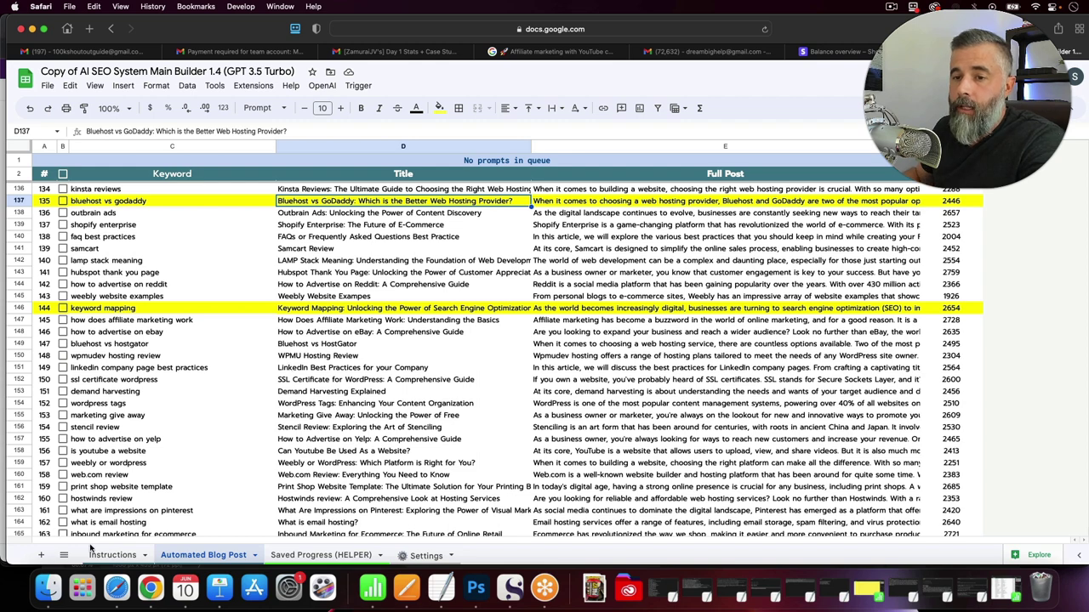
# Return to the Bluehost vs Godaddy draft and scroll back up to its title and intro
pyautogui.click(151, 596)
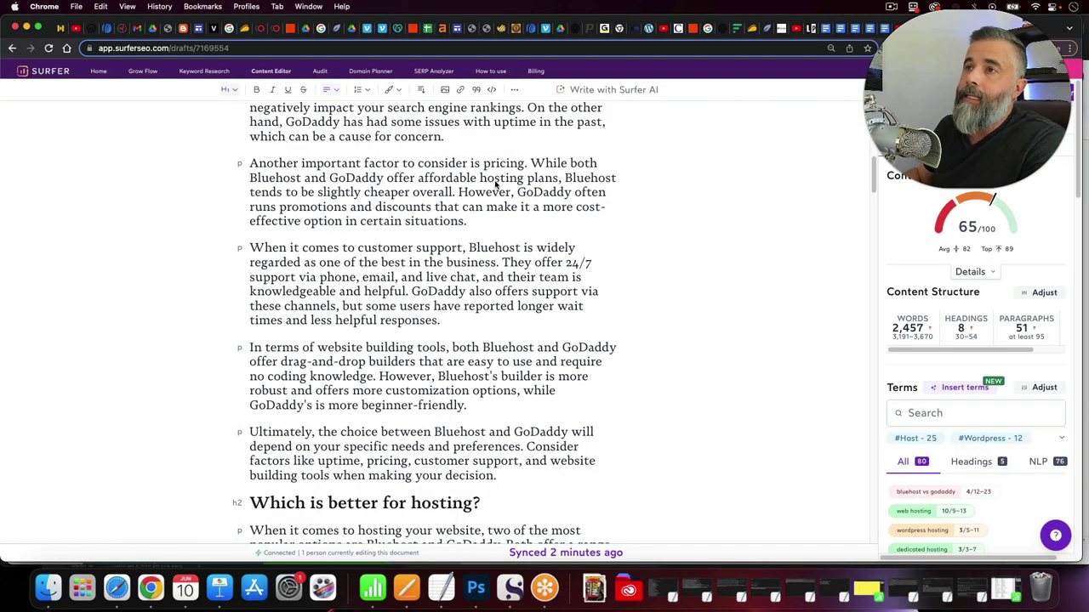
pyautogui.scroll(8, 497, 185)
pyautogui.scroll(6, 500, 189)
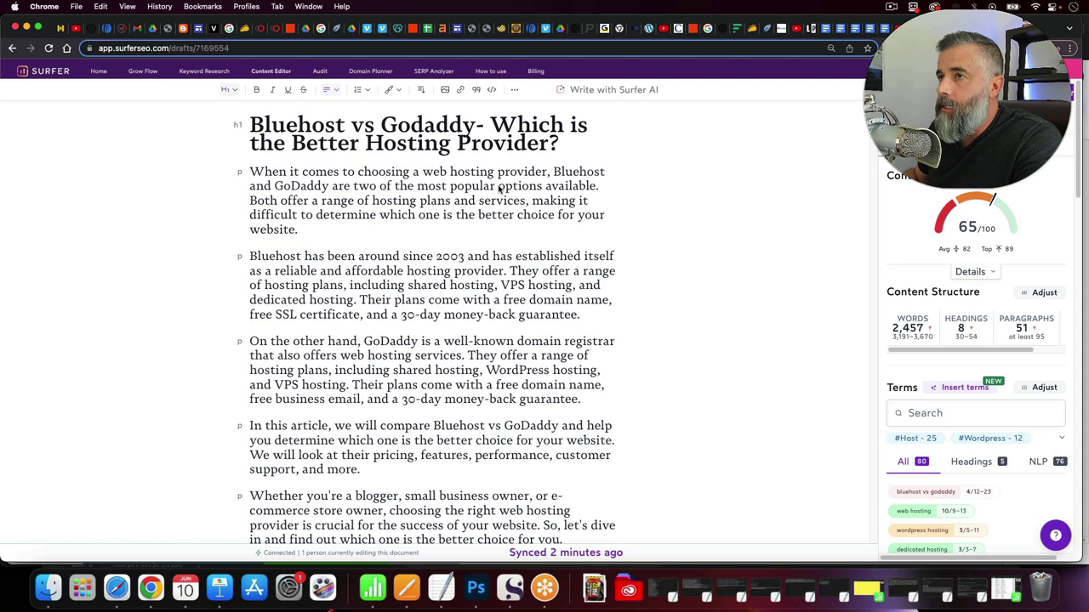